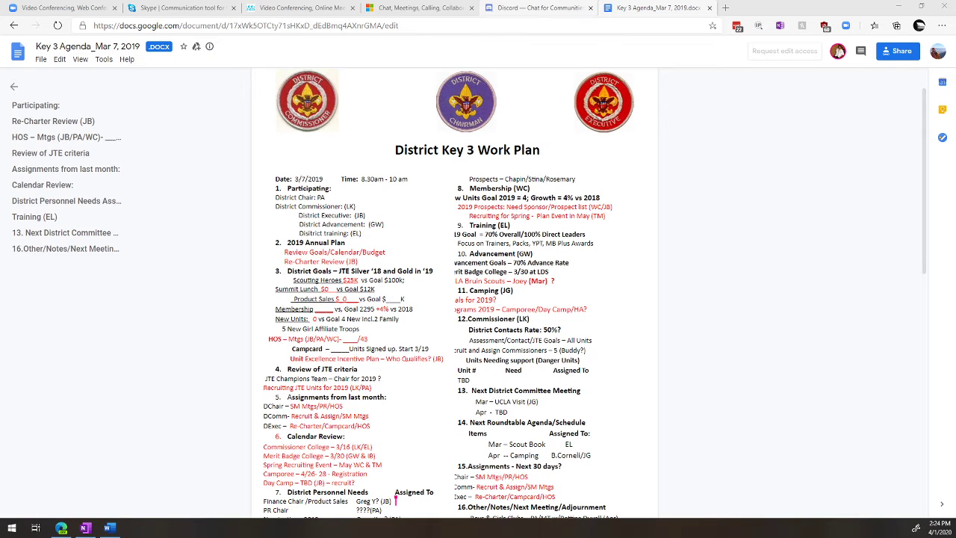
Step: View the Discord website and the Webex website among the open video-conferencing pages
{"action": "left_click", "coordinate": [538, 7]}
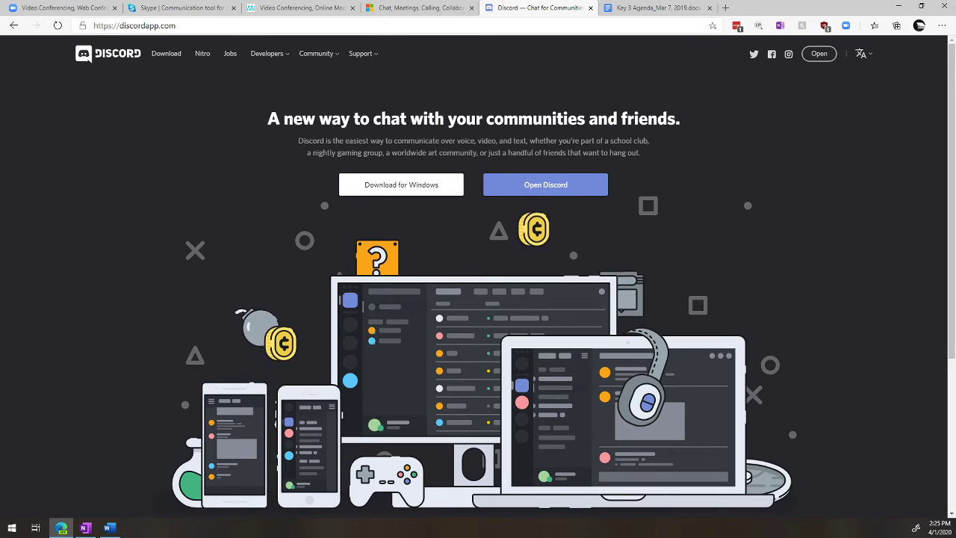
{"action": "left_click", "coordinate": [298, 7]}
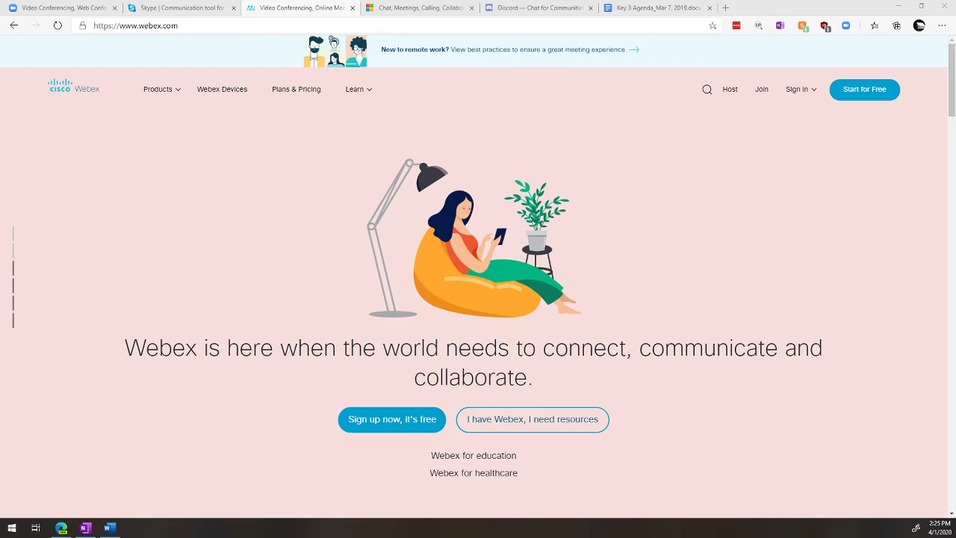
Step: Switch to Zoom and try scheduling a meeting with the advanced option to mute participants on entry, without saving it
{"action": "left_click_drag", "start_coordinate": [15, 97], "coordinate": [634, 91]}
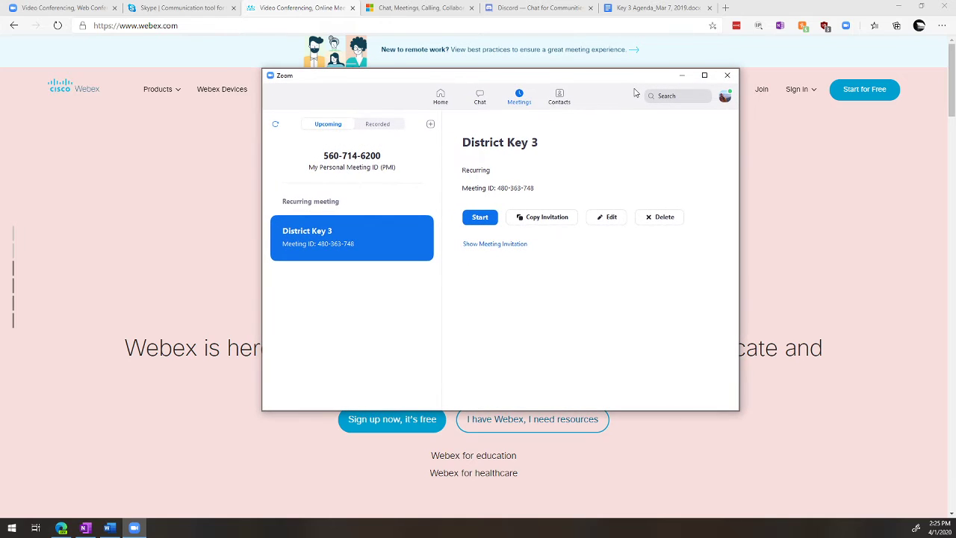
{"action": "left_click", "coordinate": [440, 94]}
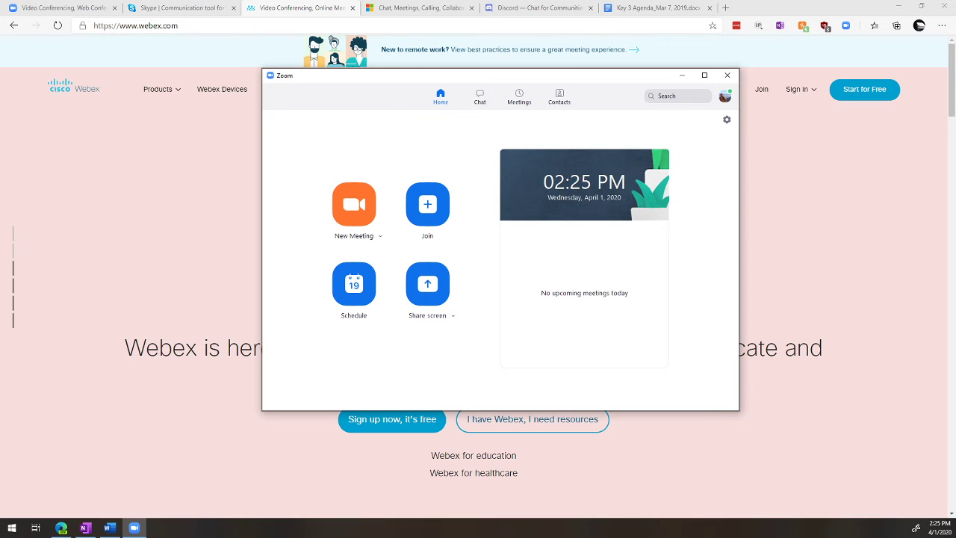
{"action": "left_click", "coordinate": [353, 284]}
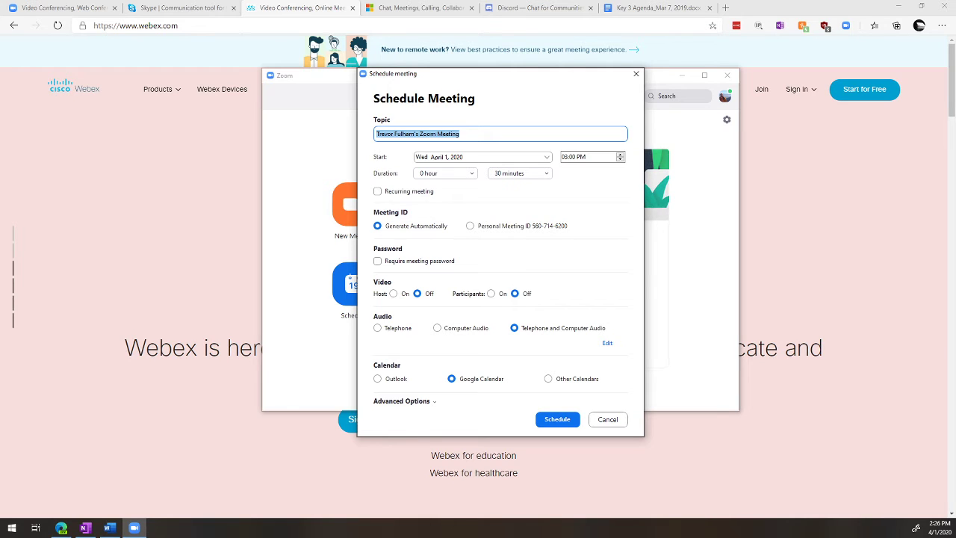
{"action": "left_click", "coordinate": [401, 400]}
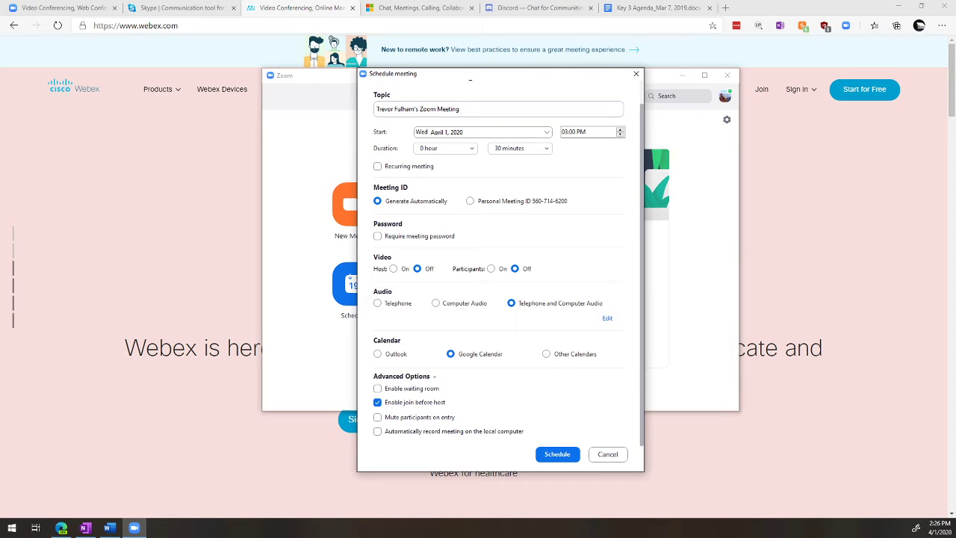
{"action": "left_click", "coordinate": [377, 416]}
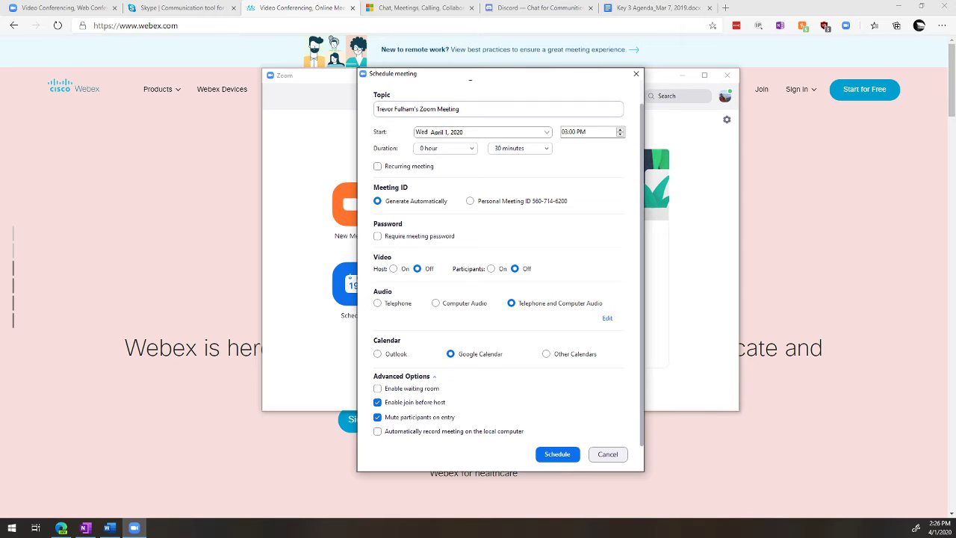
{"action": "left_click", "coordinate": [607, 454]}
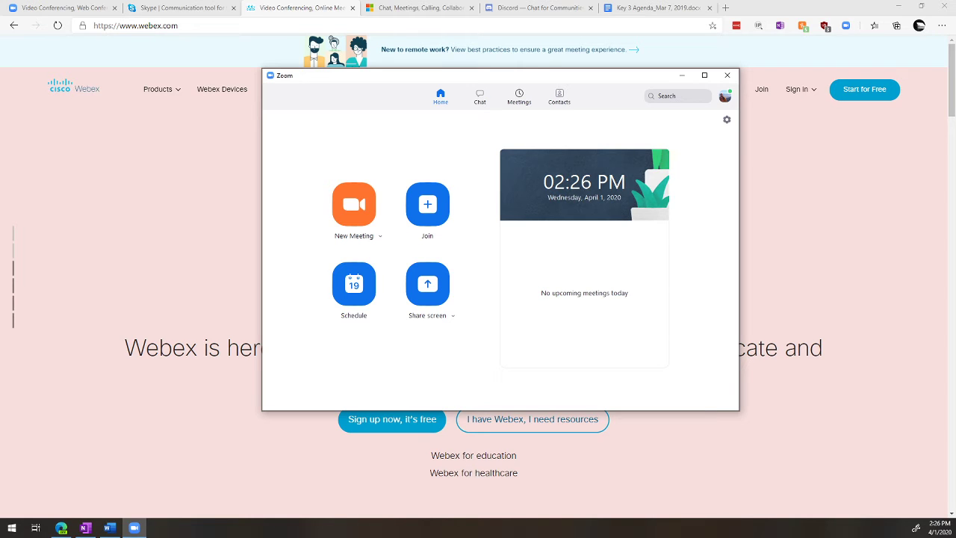
Step: Copy the invitation of the recurring District Key 3 meeting and post it in Discord's general channel
{"action": "left_click", "coordinate": [519, 97]}
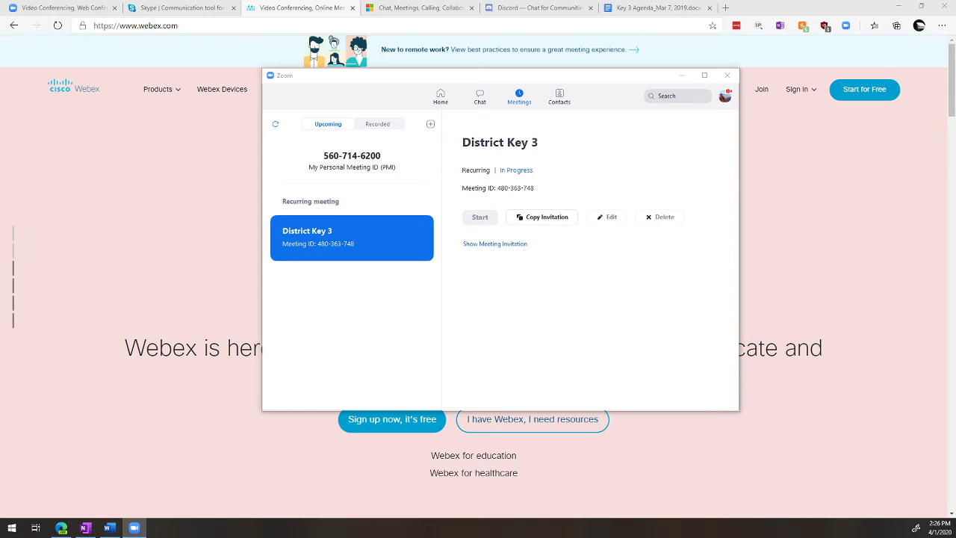
{"action": "left_click", "coordinate": [546, 216]}
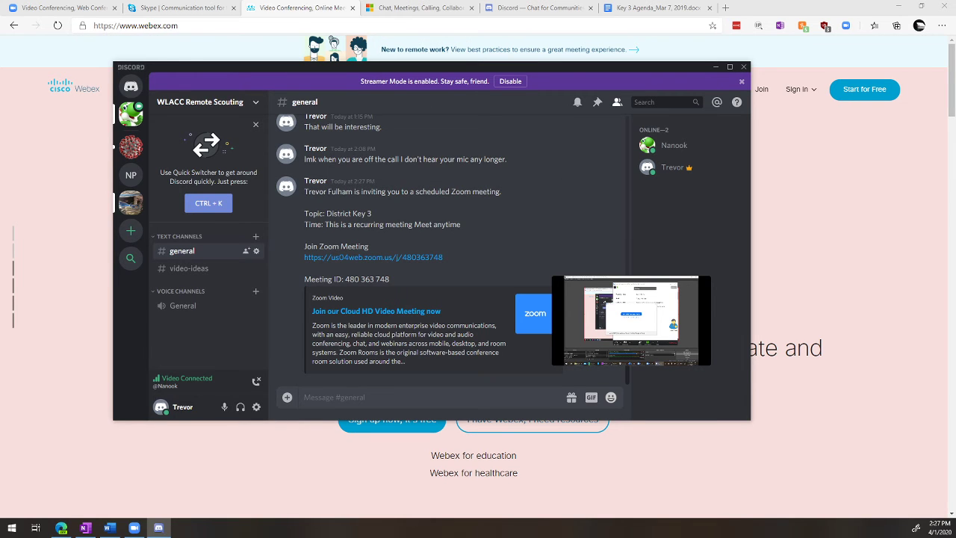
{"action": "left_click_drag", "start_coordinate": [429, 66], "coordinate": [22, 63]}
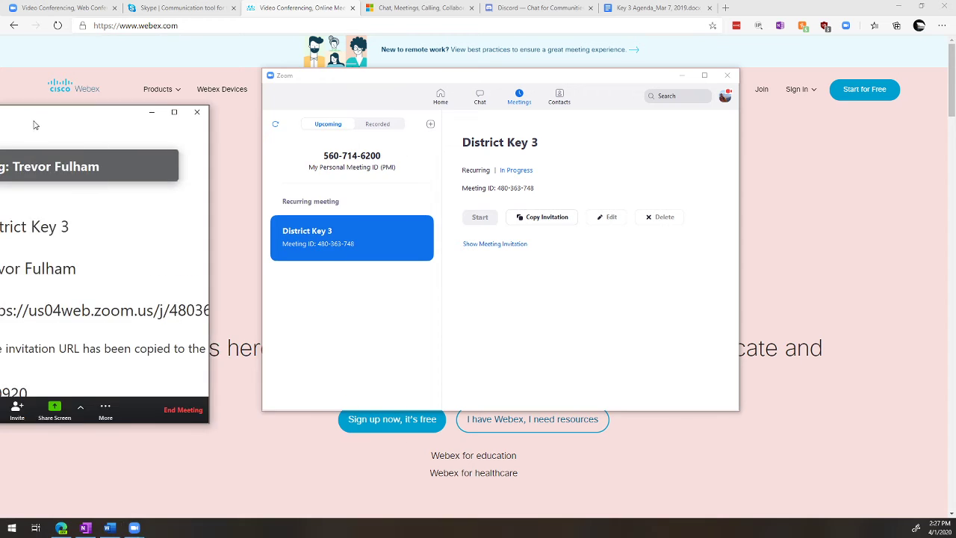
Step: Bring the running Zoom meeting into view, show its participants list and mute the other participant
{"action": "left_click_drag", "start_coordinate": [208, 122], "coordinate": [349, 88]}
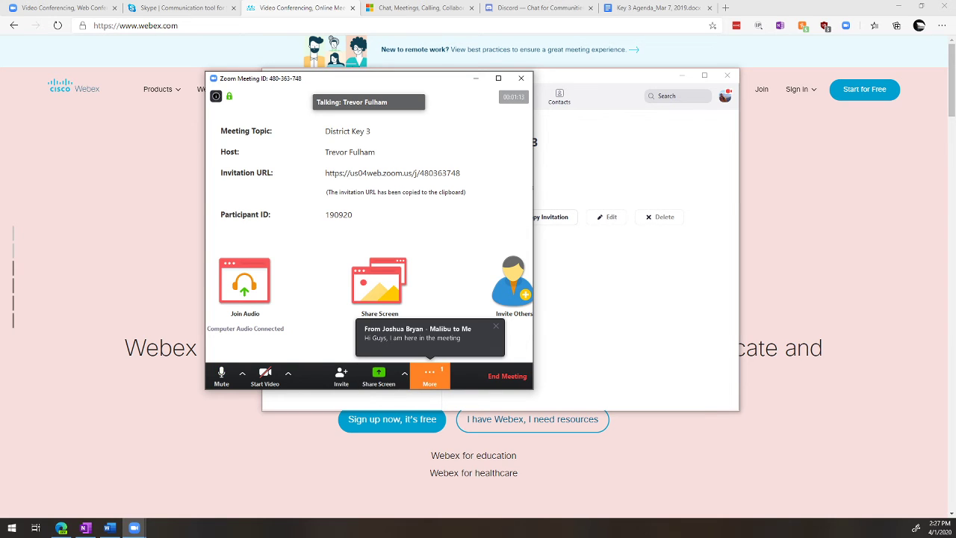
{"action": "left_click", "coordinate": [429, 376]}
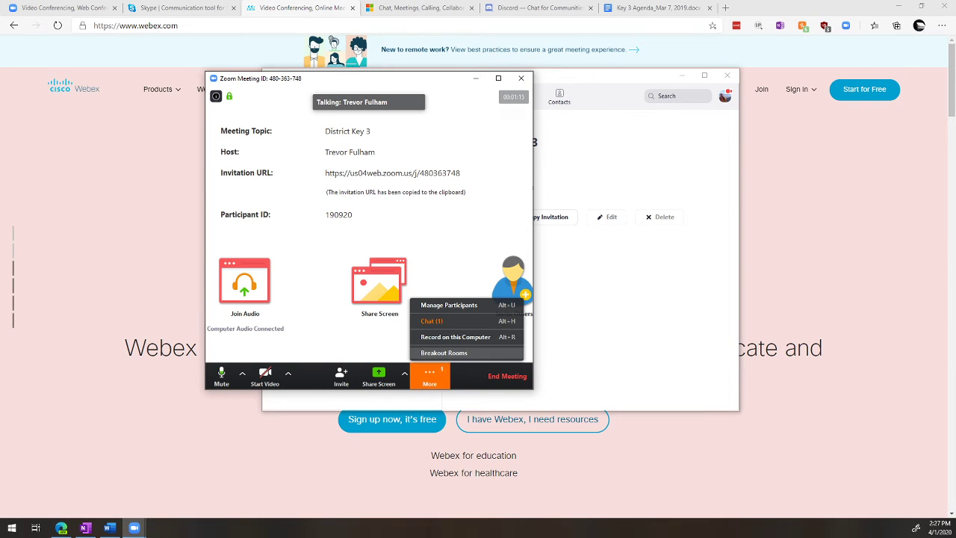
{"action": "left_click", "coordinate": [448, 305]}
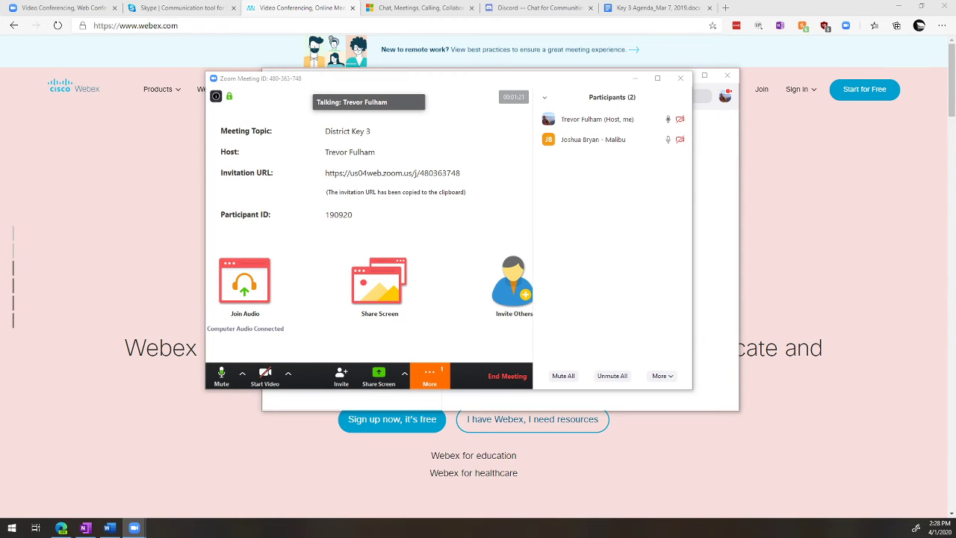
{"action": "left_click", "coordinate": [637, 139]}
Step: Review the meeting's advanced sharing options for how many participants can share and who may share
{"action": "left_click", "coordinate": [404, 372]}
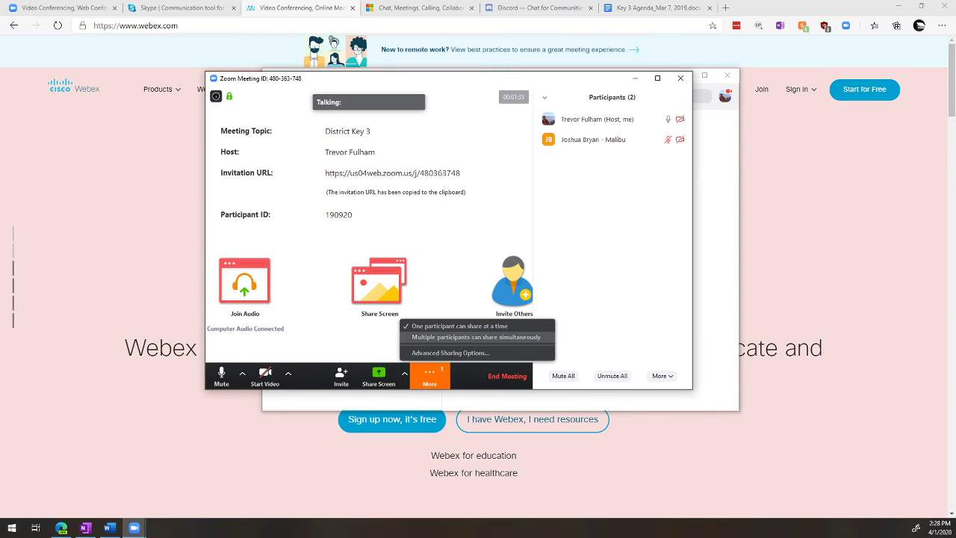
{"action": "left_click", "coordinate": [449, 352]}
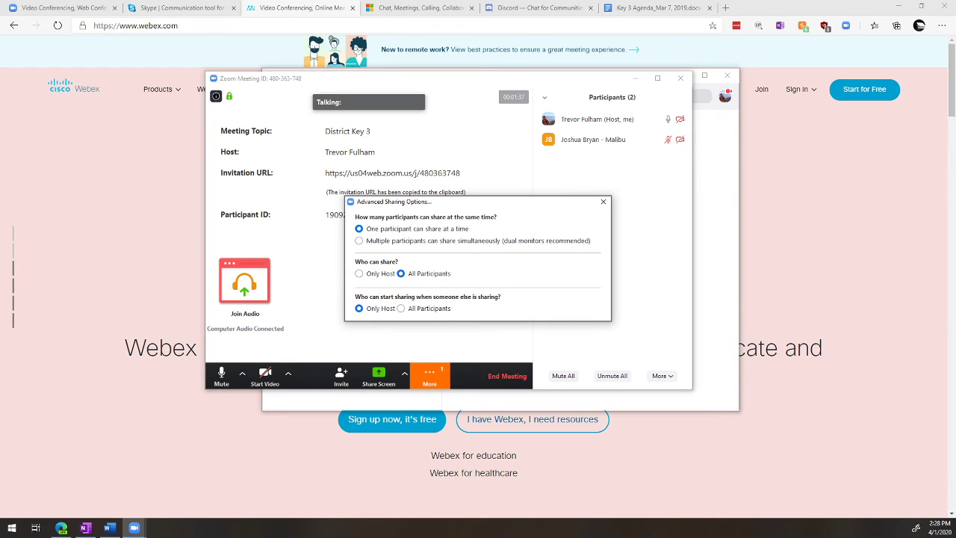
{"action": "key", "text": "Escape"}
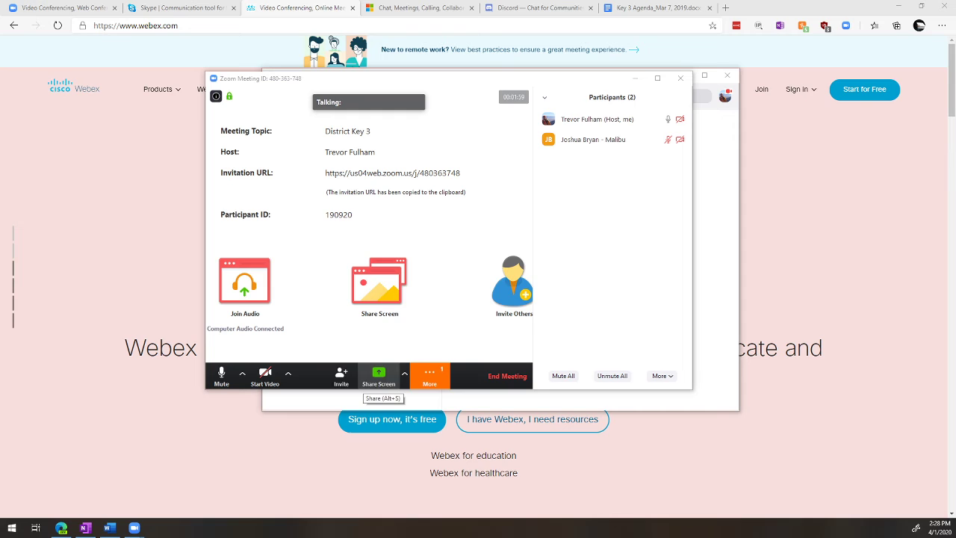
Step: Check the meeting's camera choices and its options for ending or leaving, keeping the meeting running
{"action": "left_click", "coordinate": [287, 373]}
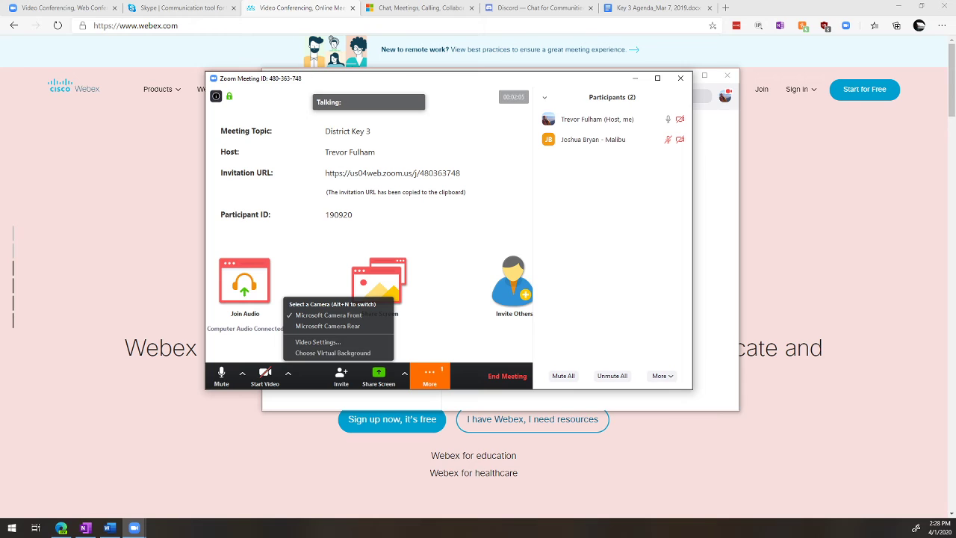
{"action": "key", "text": "Escape"}
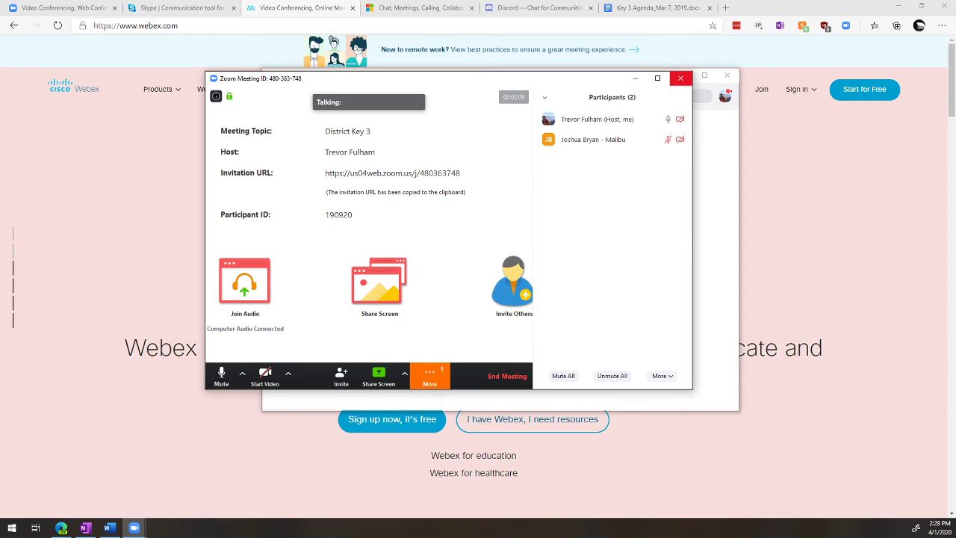
{"action": "left_click", "coordinate": [680, 77]}
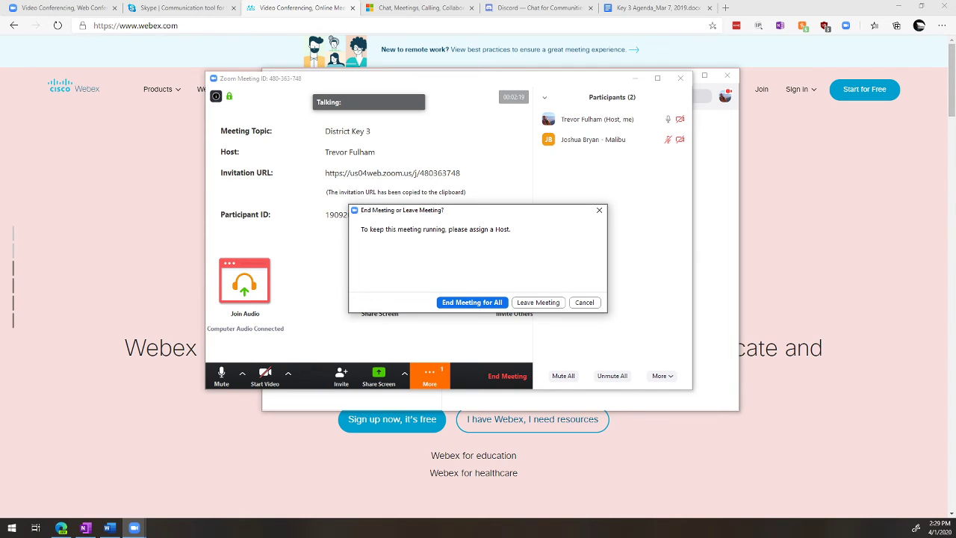
{"action": "left_click", "coordinate": [599, 210]}
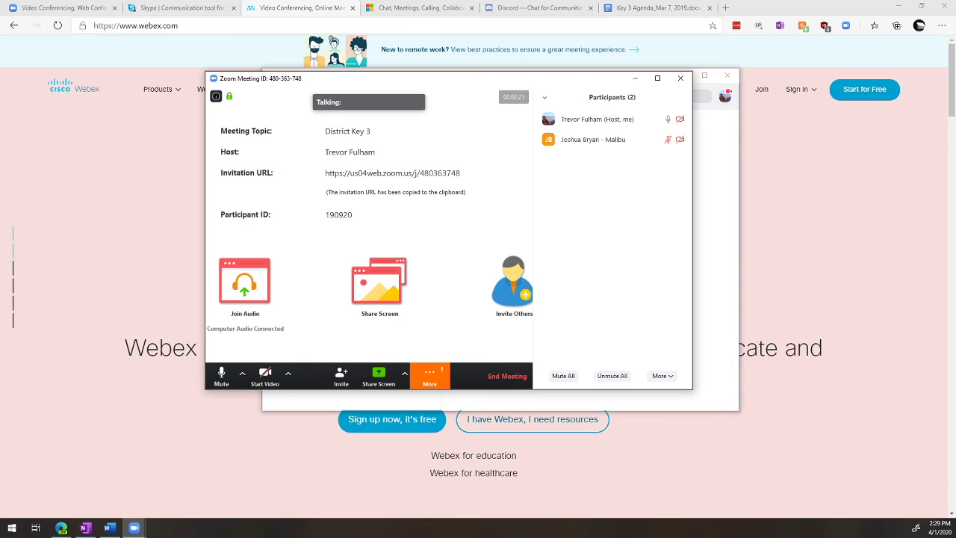
Step: Send "Thanks for joining us everyone!" to Everyone in the maximized meeting's group chat and view the chat's file-sharing sources
{"action": "left_click", "coordinate": [430, 375]}
{"action": "left_click", "coordinate": [427, 321]}
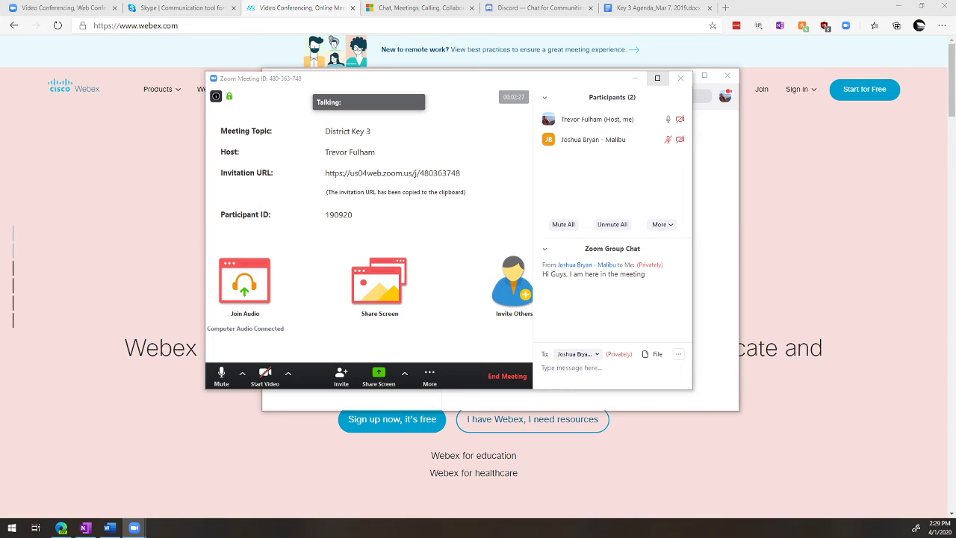
{"action": "left_click", "coordinate": [657, 77]}
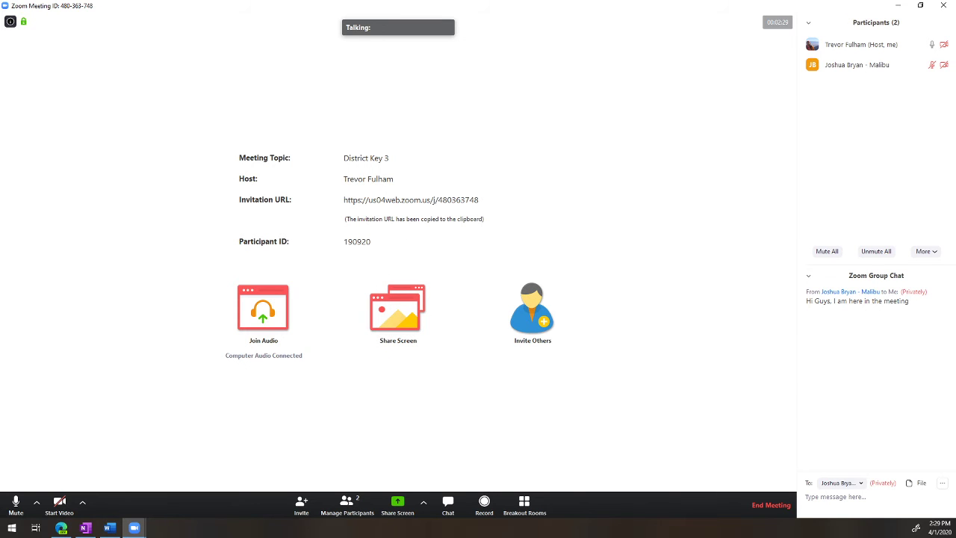
{"action": "left_click", "coordinate": [841, 482]}
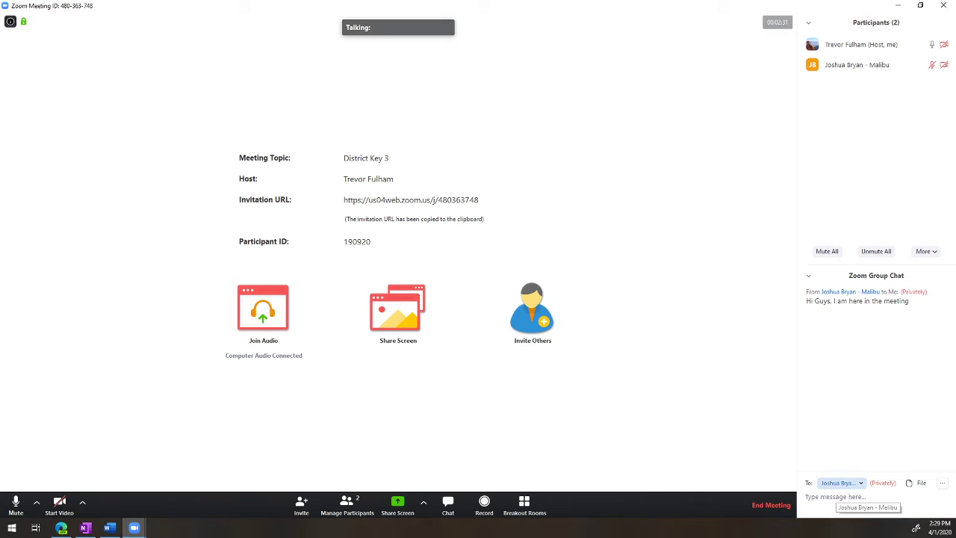
{"action": "left_click", "coordinate": [840, 498]}
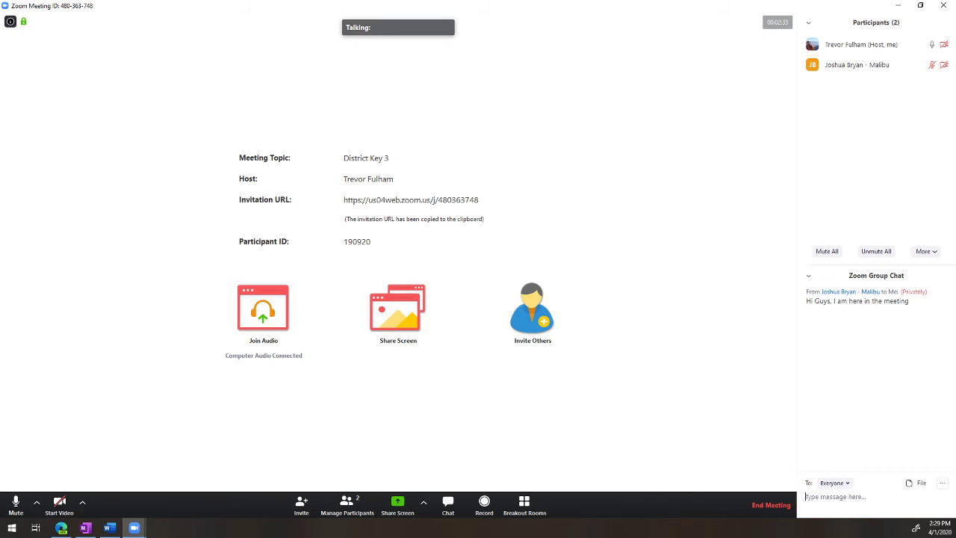
{"action": "type", "text": "Thanks for joining us everyone!"}
{"action": "key", "text": "Return"}
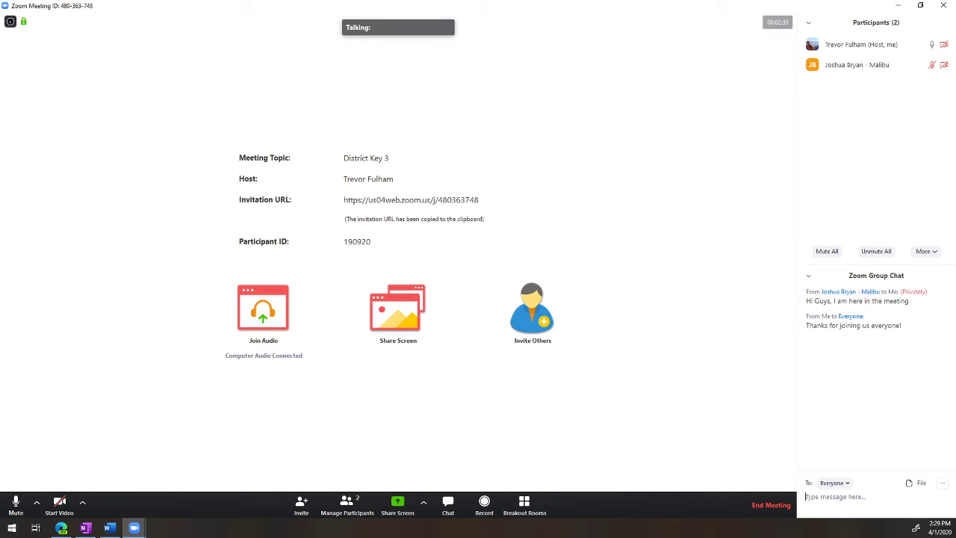
{"action": "left_click", "coordinate": [917, 482]}
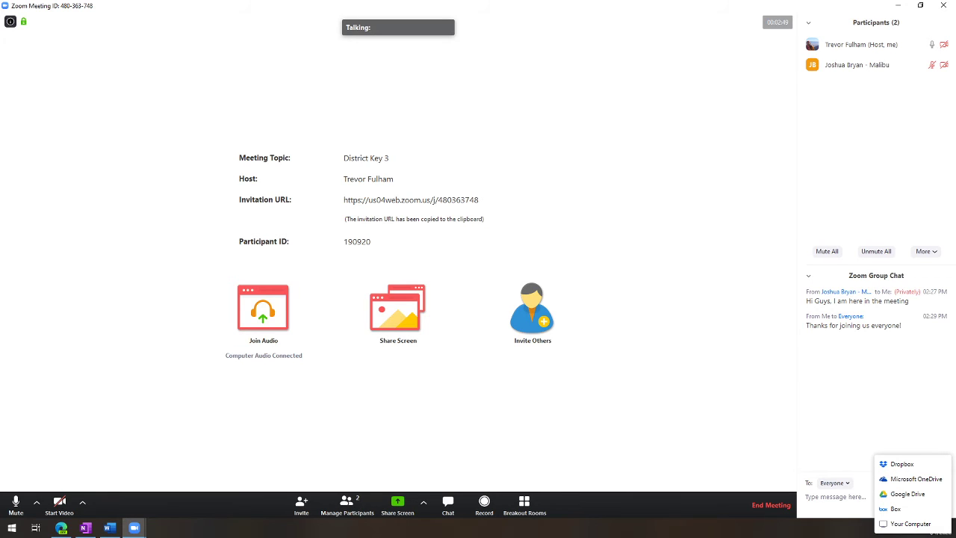
{"action": "key", "text": "Escape"}
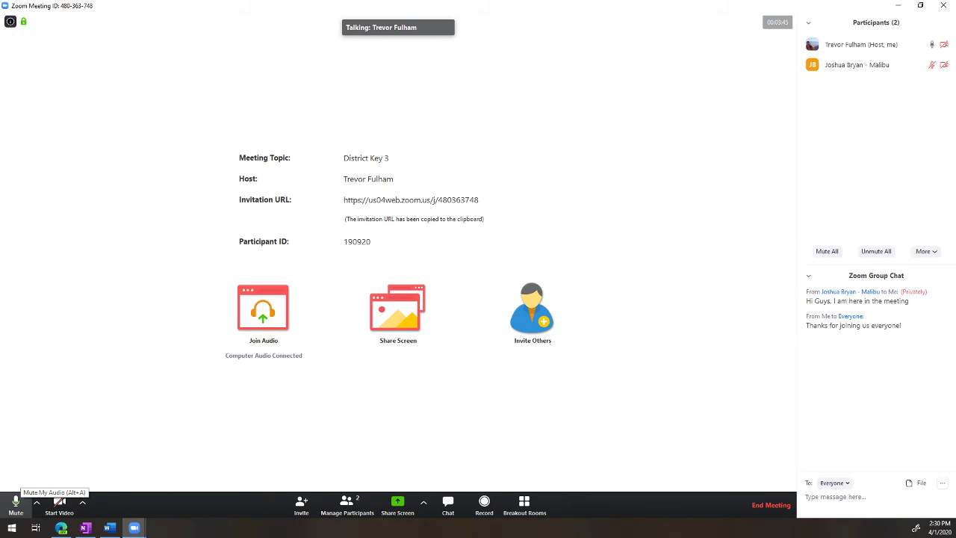
Step: Mute your own microphone in the meeting and temporarily unmute it to speak
{"action": "left_click", "coordinate": [15, 500]}
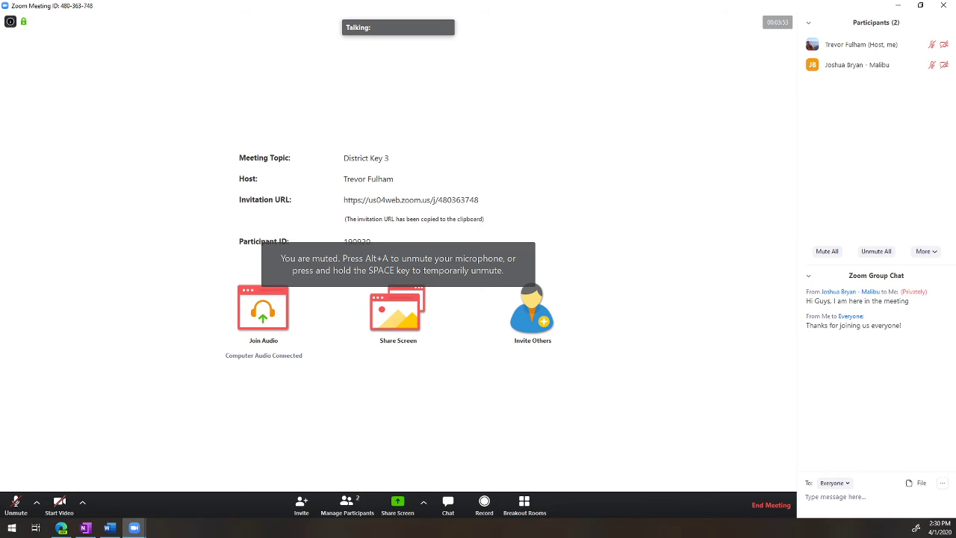
{"action": "key", "text": "space"}
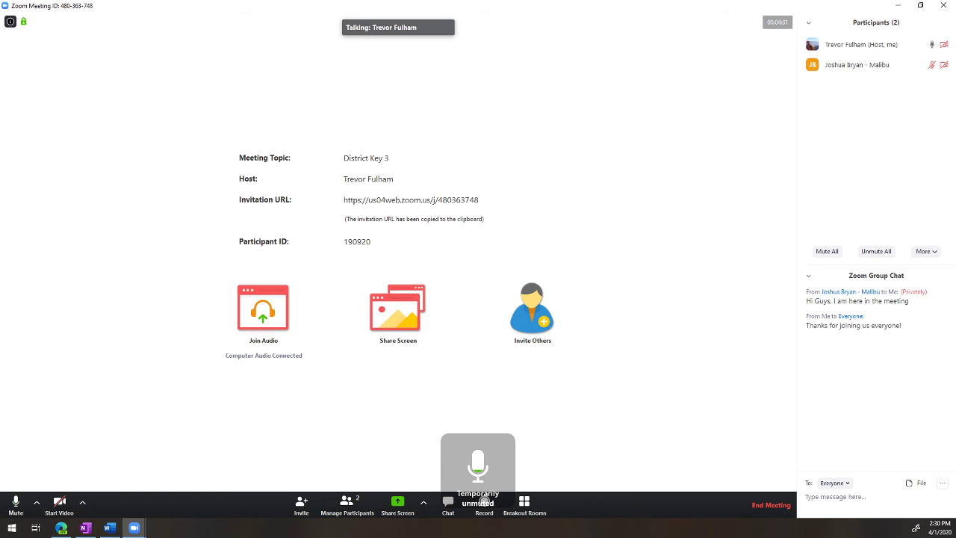
{"action": "key", "text": "space"}
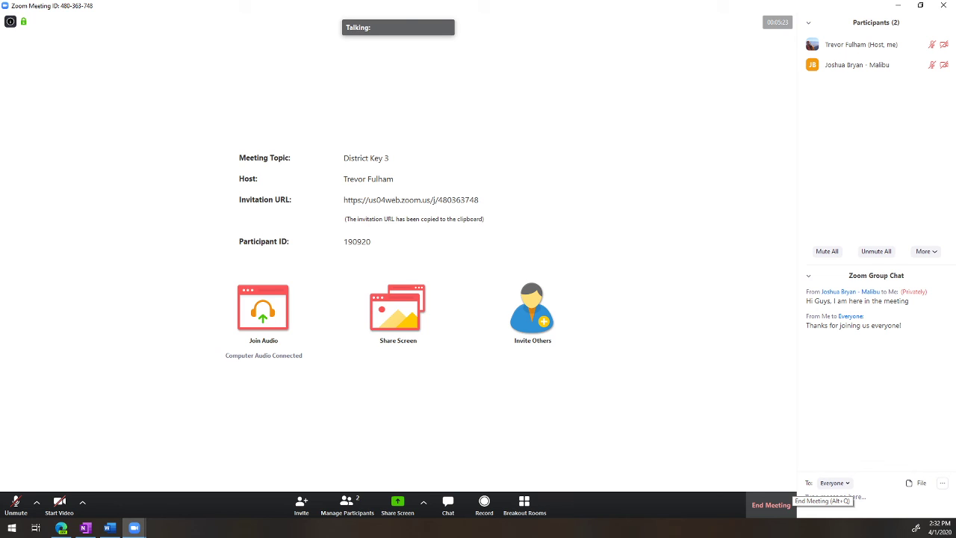
Step: End the District Key 3 meeting for all participants
{"action": "left_click", "coordinate": [771, 505]}
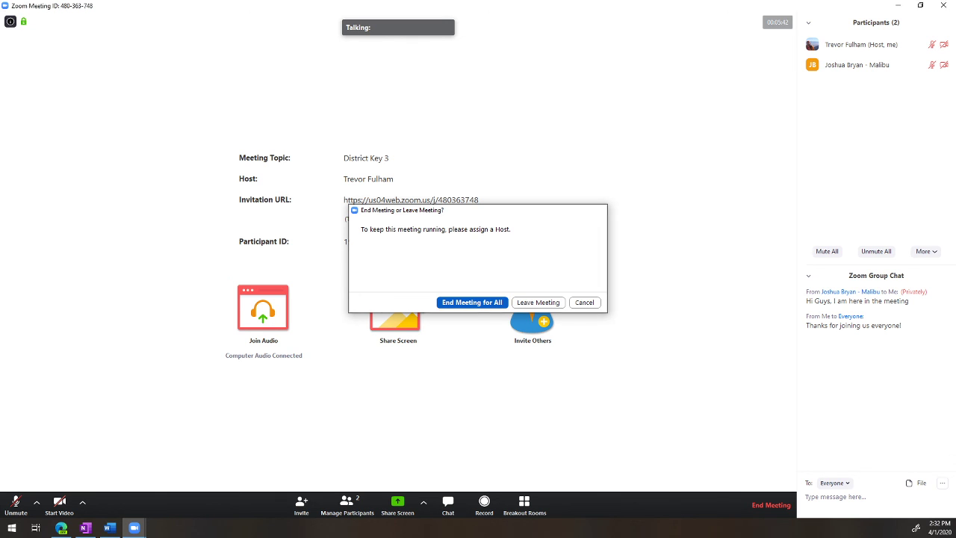
{"action": "key", "text": "Return"}
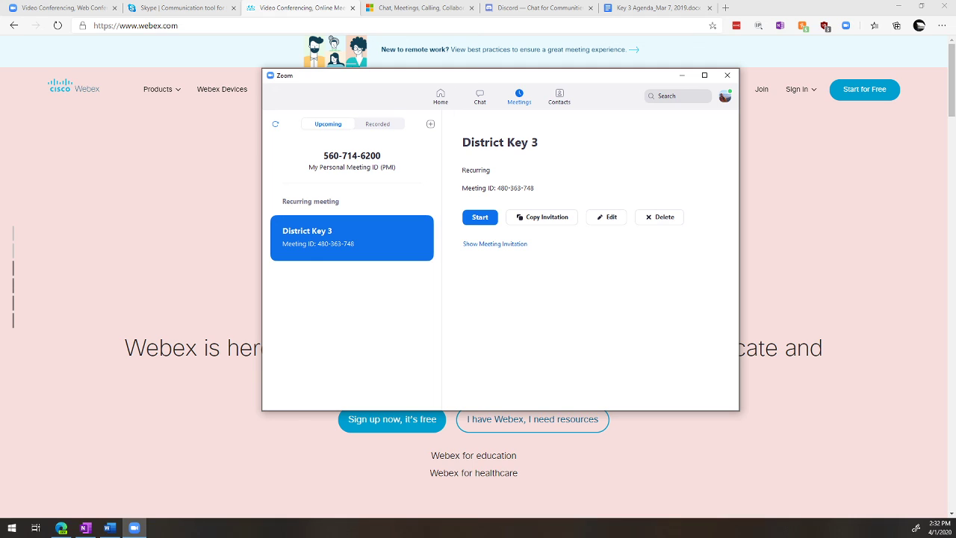